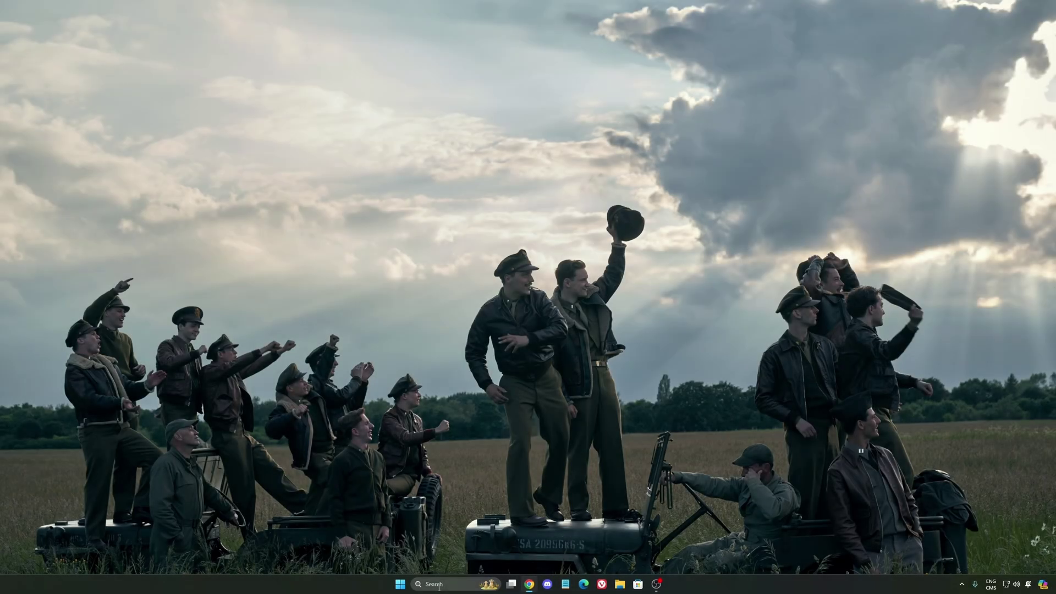
Step: Open Windows Settings and review the Game Bar gaming options and the default graphics settings
click(440, 584)
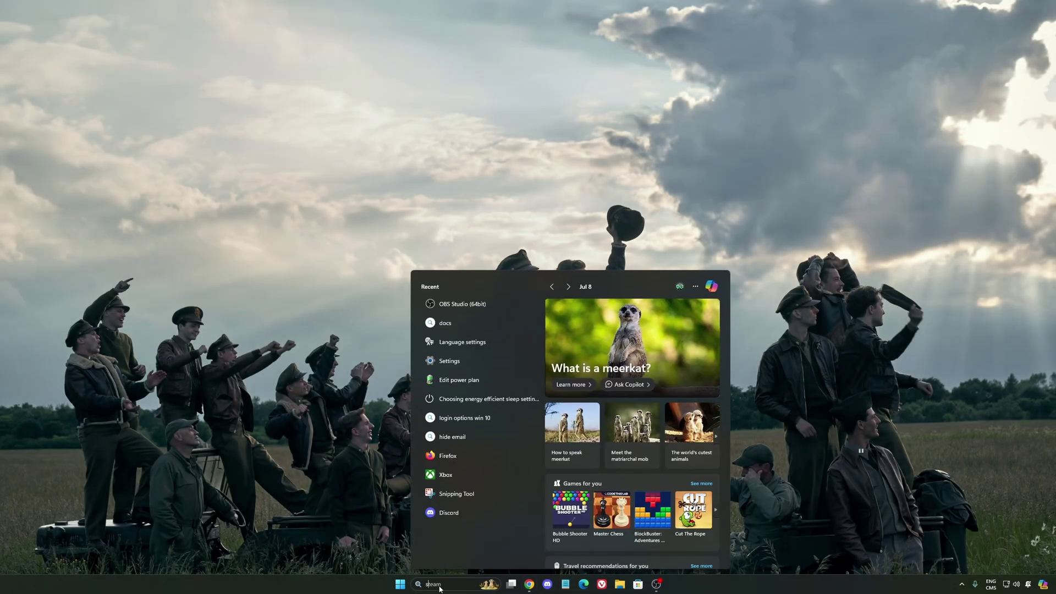
text(sett)
key(Return)
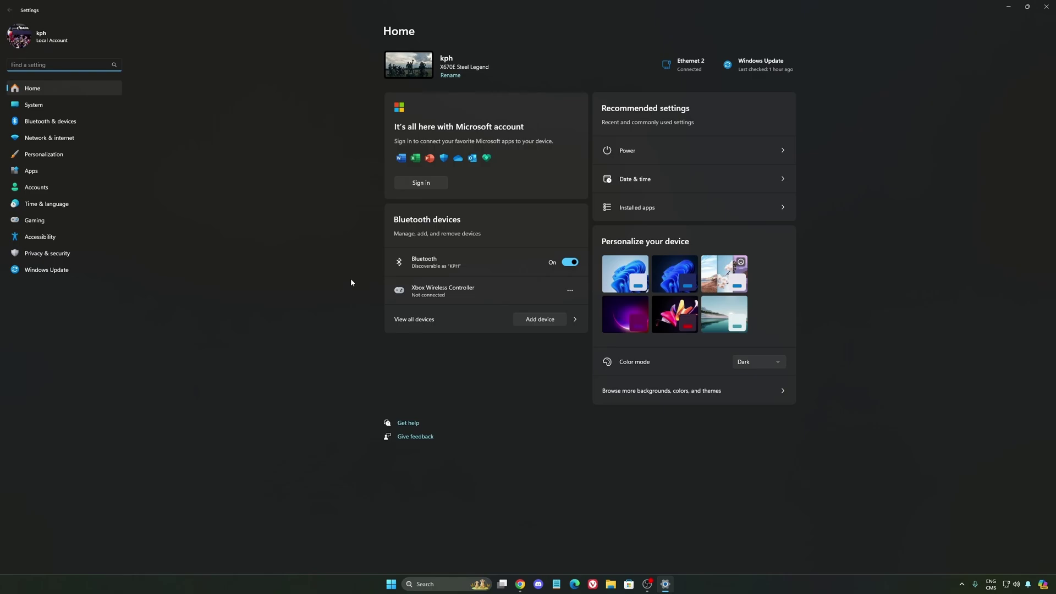
click(55, 220)
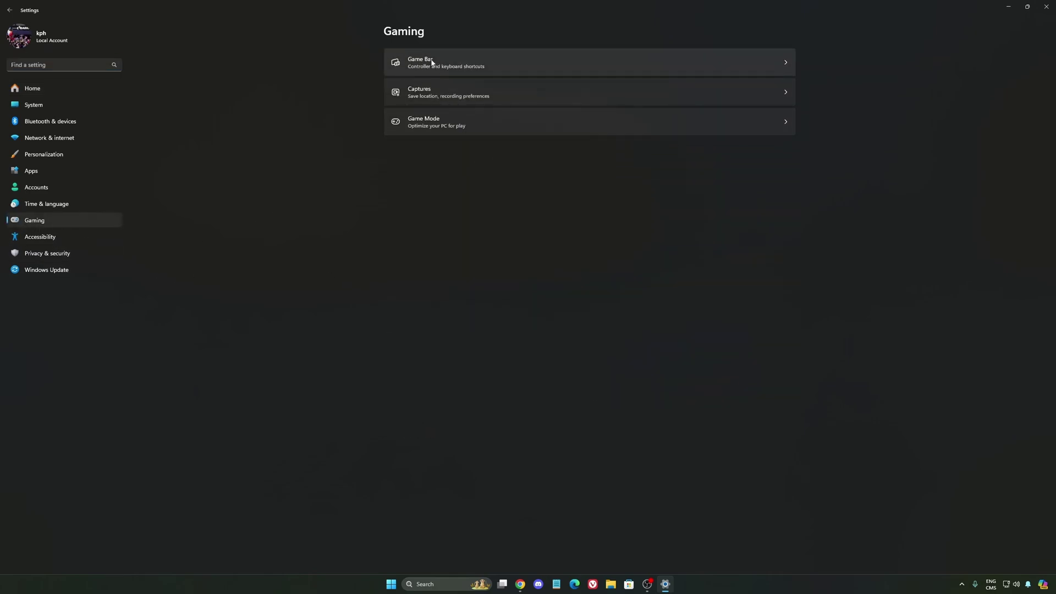
click(432, 62)
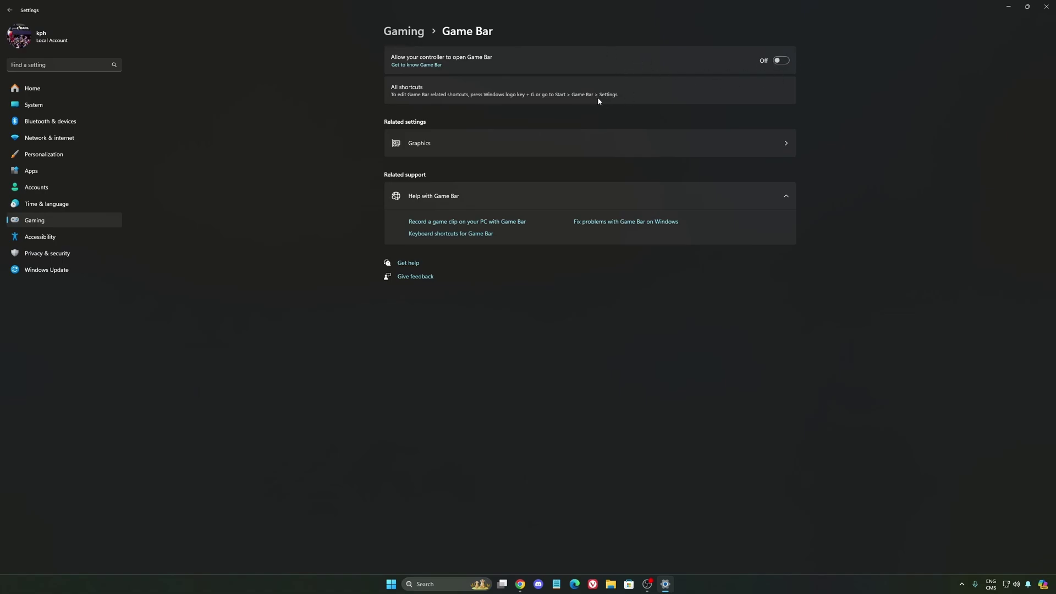
click(494, 147)
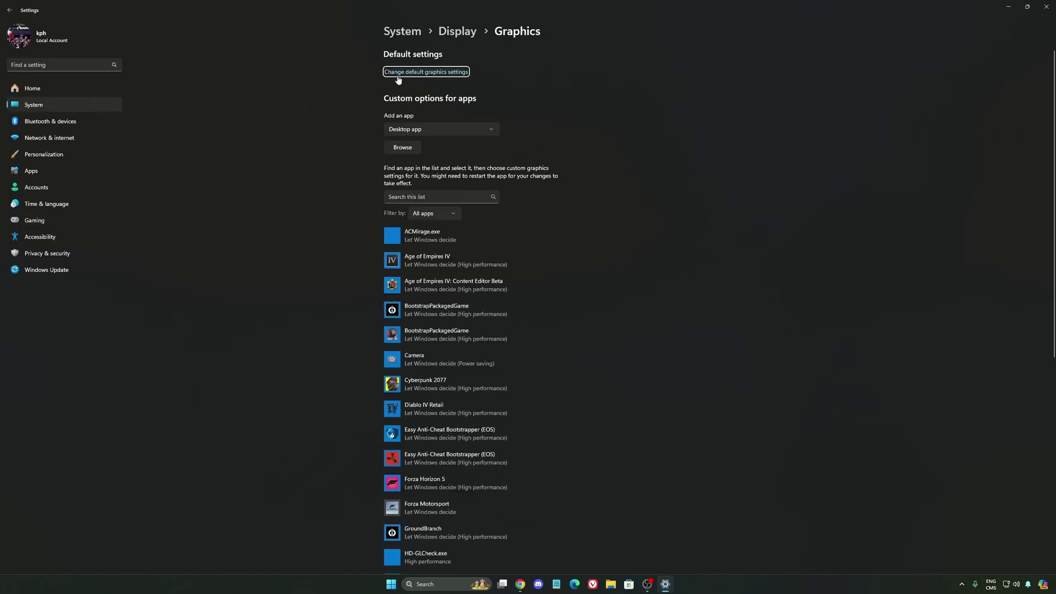
click(433, 73)
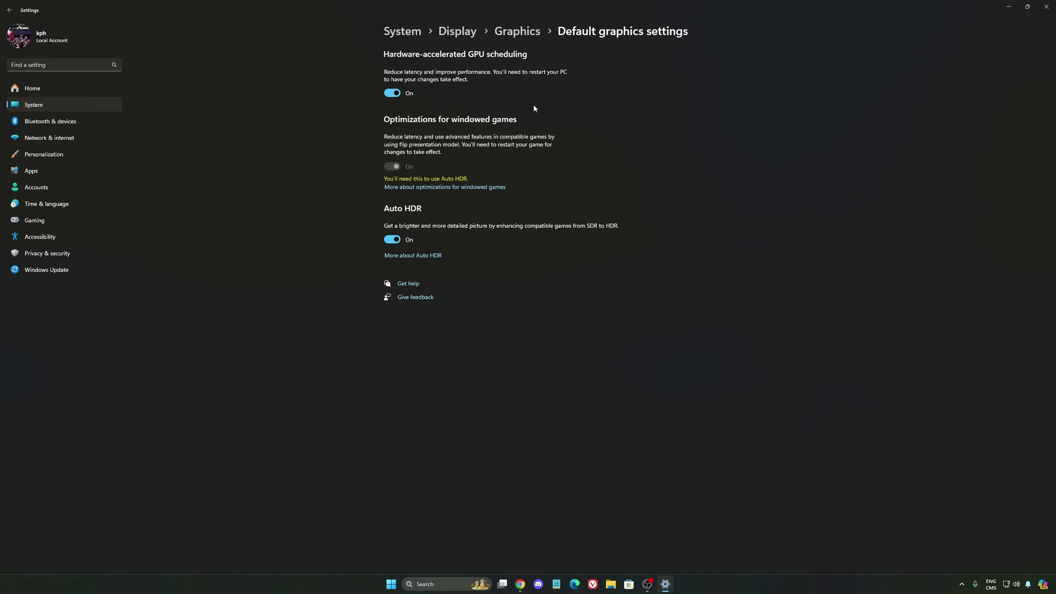
Step: Review the Captures recording preferences and the Game Mode page in the Gaming settings
click(53, 219)
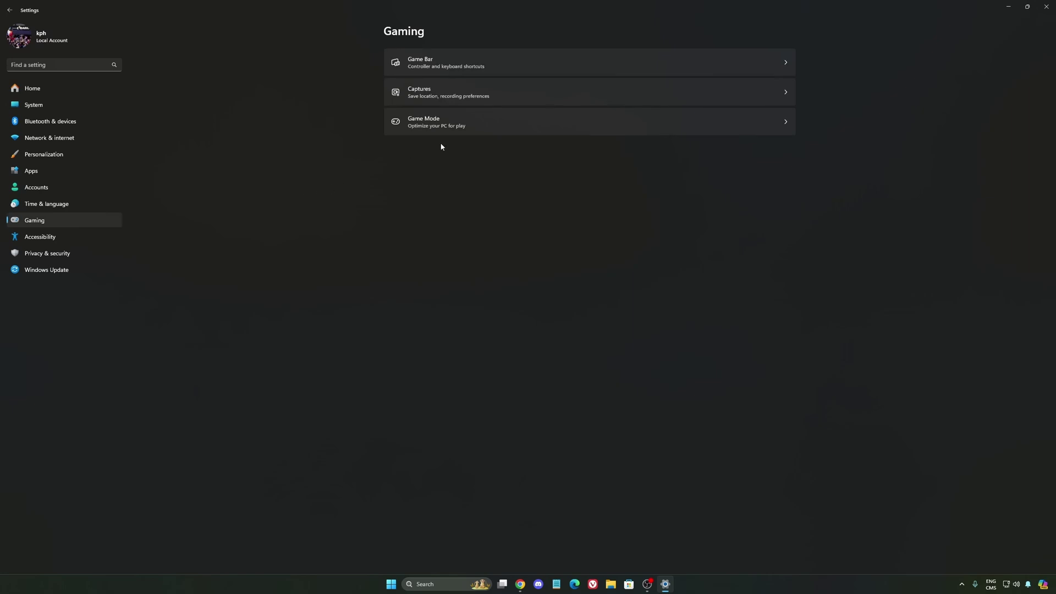
click(525, 102)
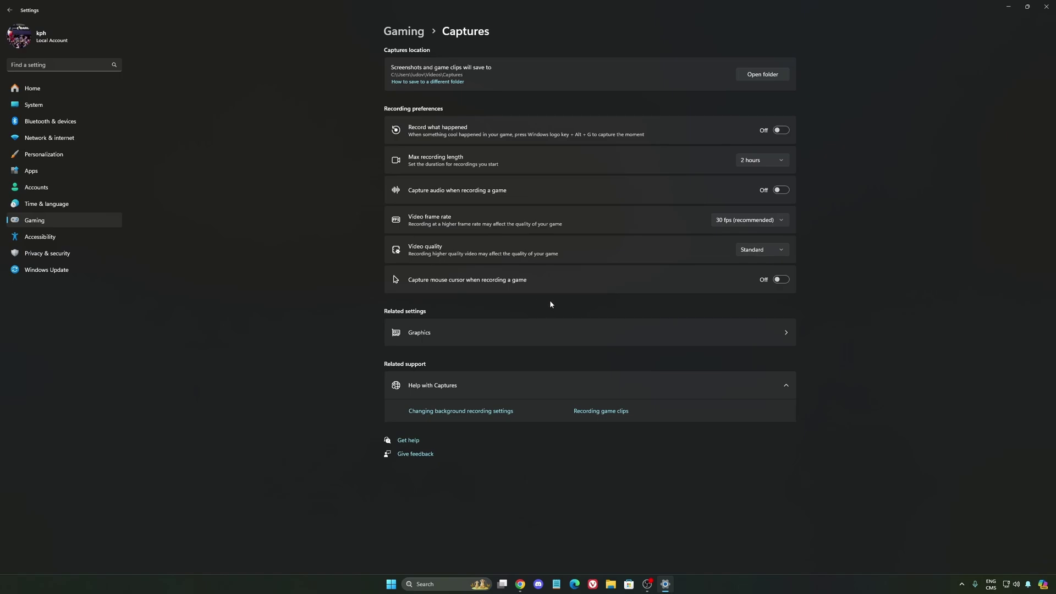
click(61, 226)
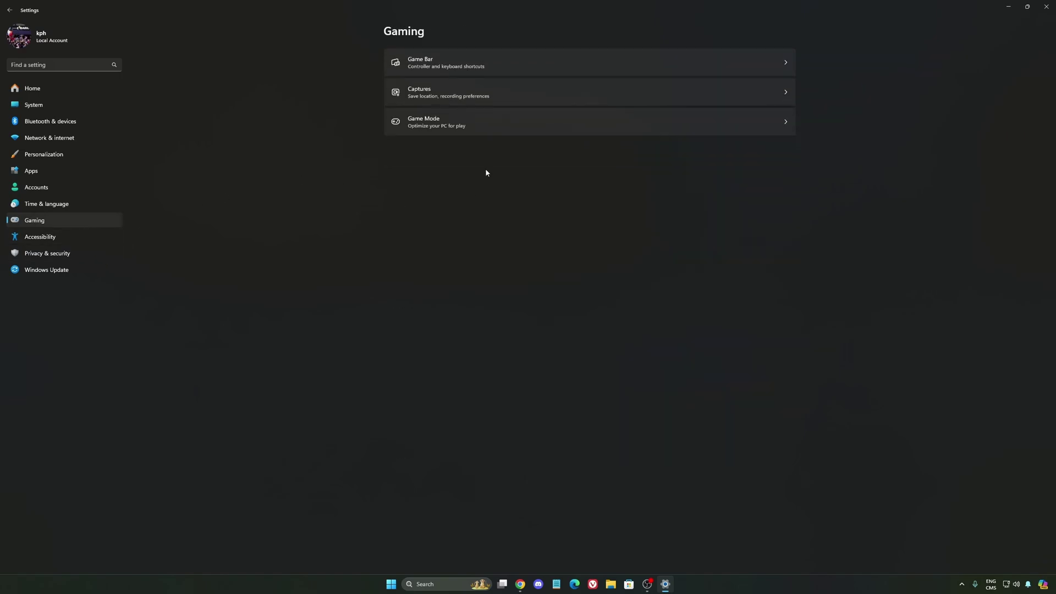
click(488, 122)
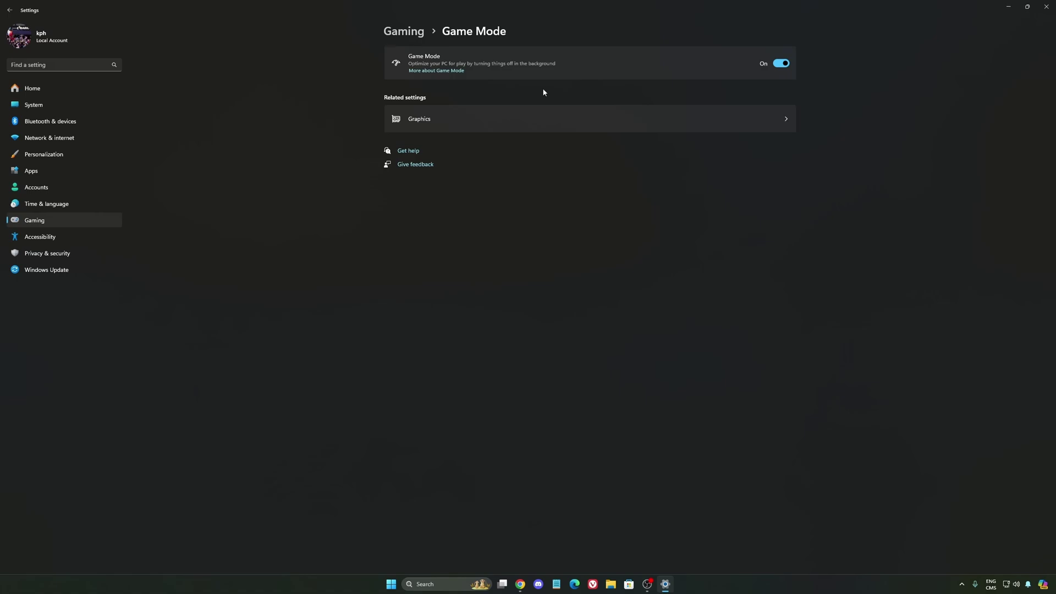
Step: Set the Power mode to Balanced in the system's power settings
click(47, 104)
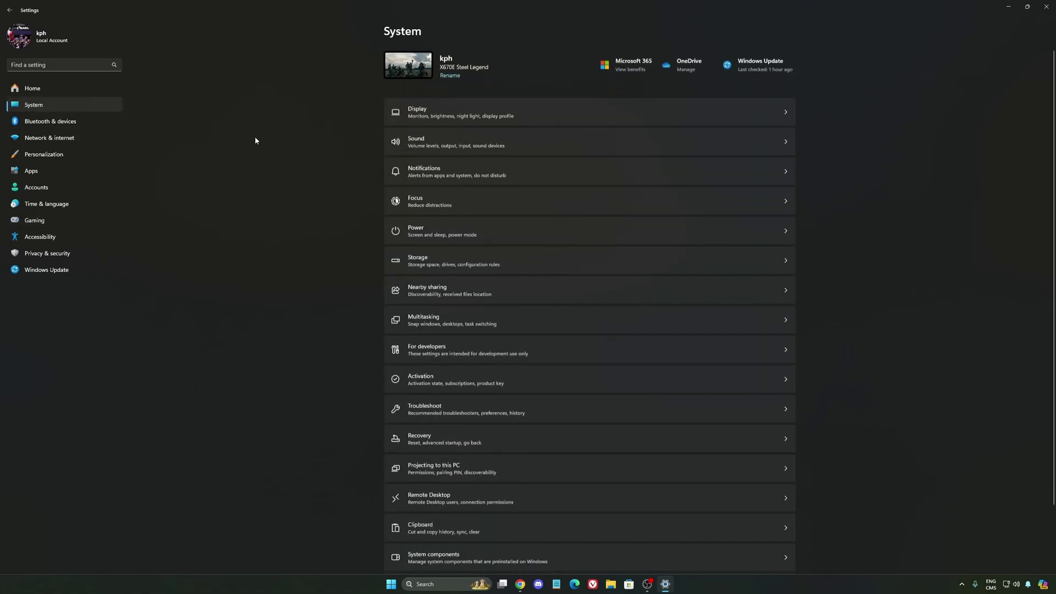
click(445, 231)
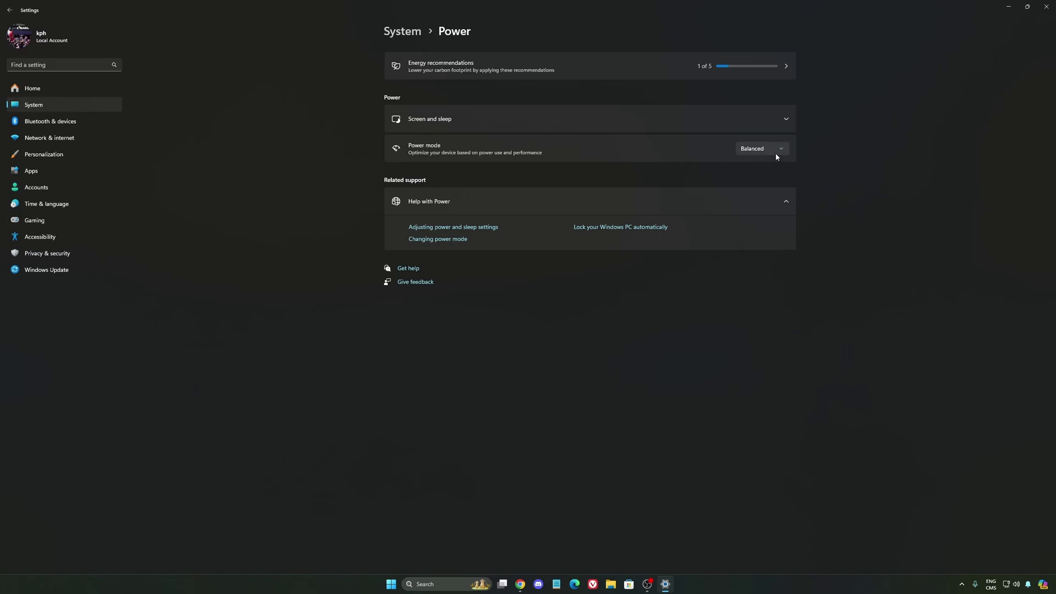
click(777, 152)
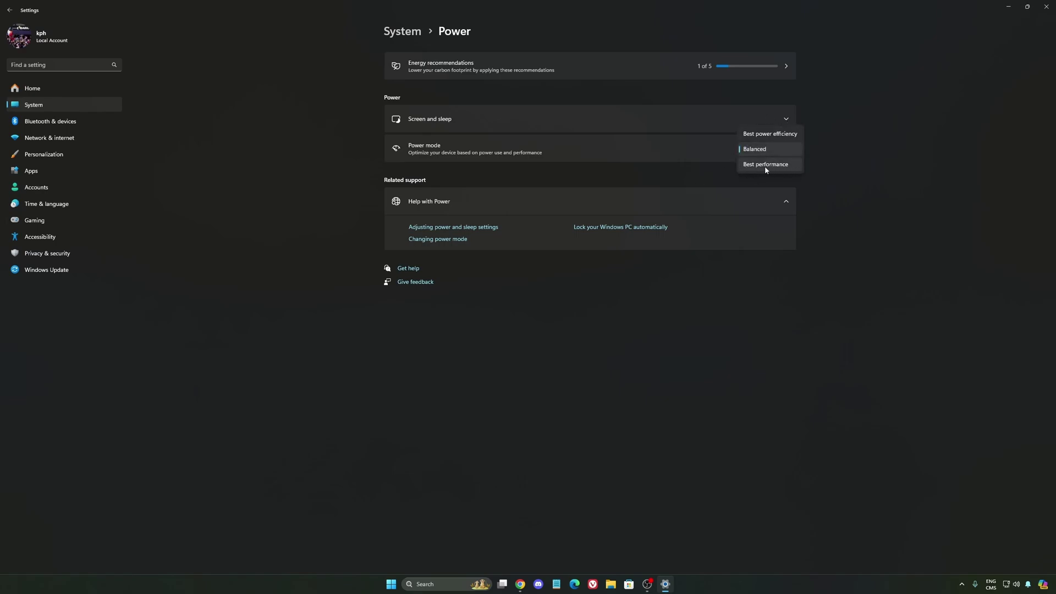
click(755, 152)
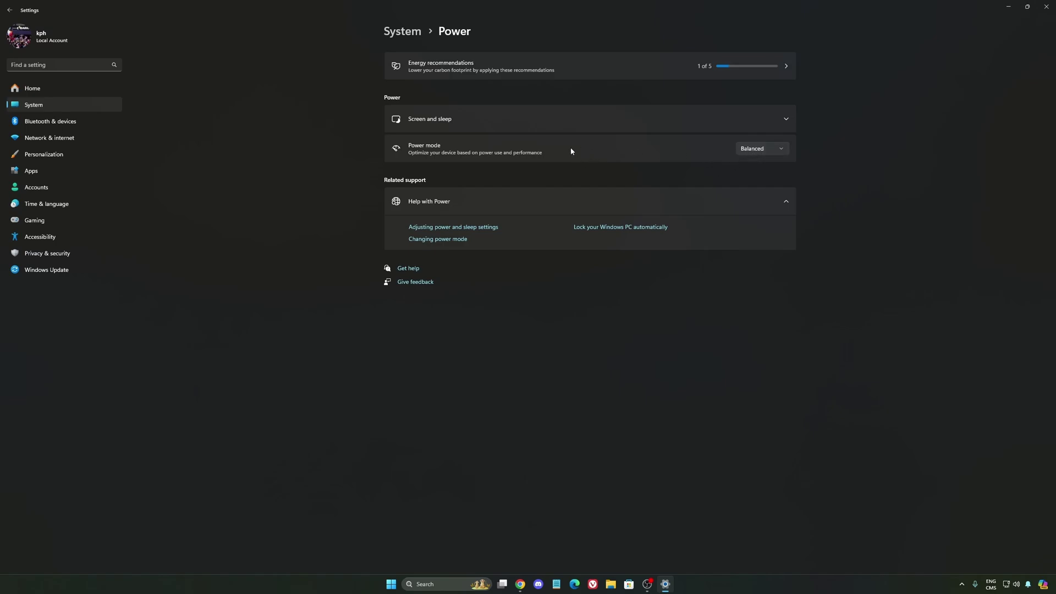
click(761, 149)
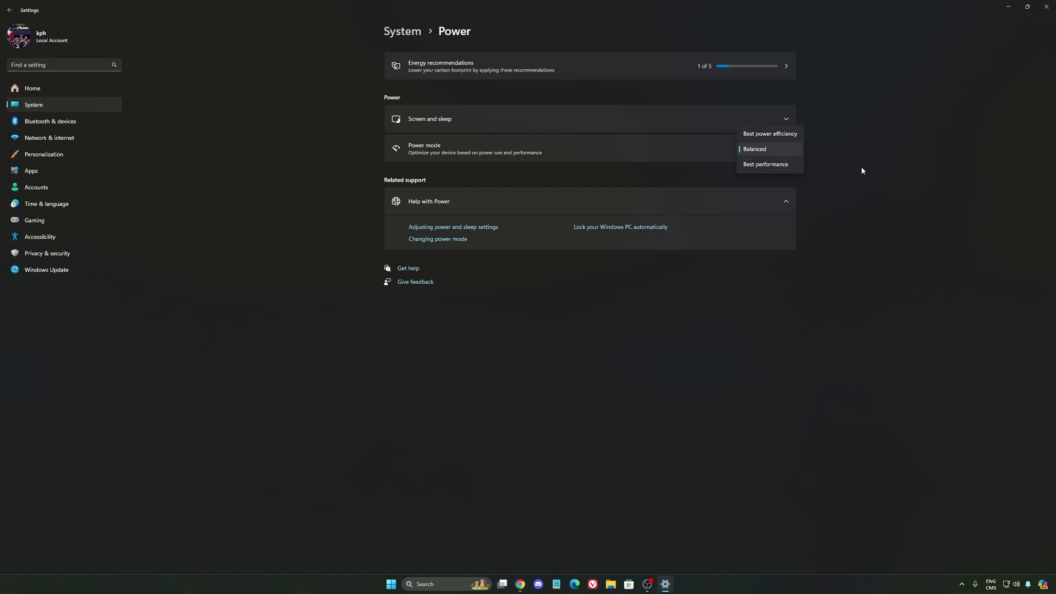
click(762, 146)
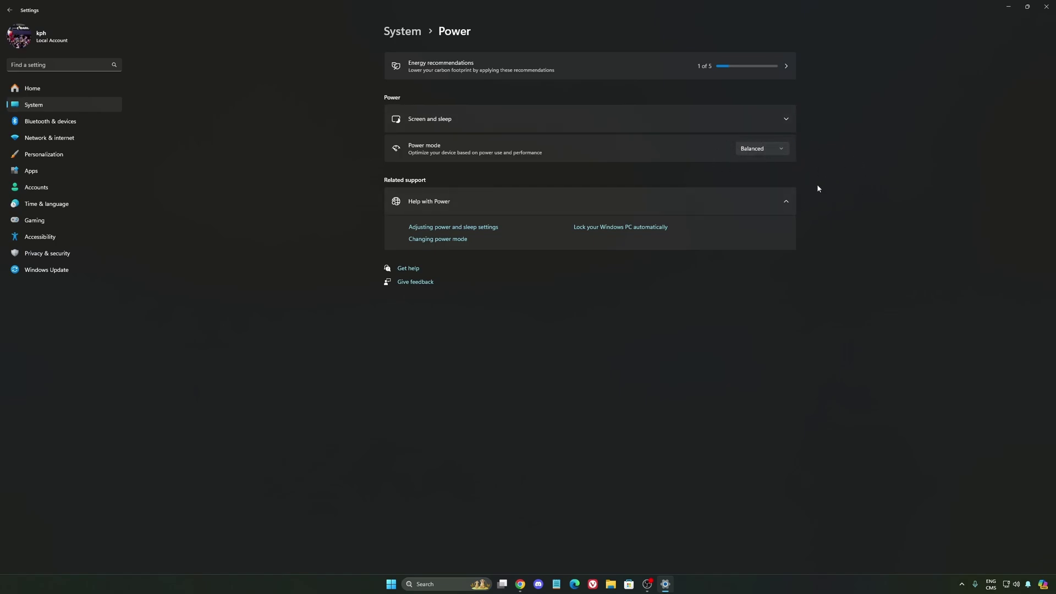
Step: Check the Windows Update status and options, and close Settings
click(59, 89)
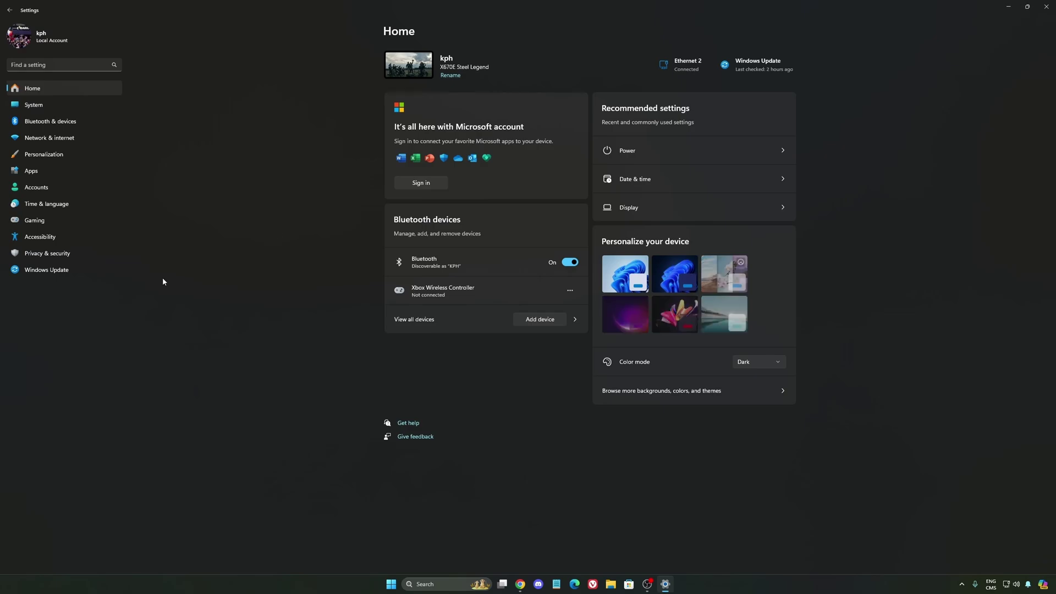
click(80, 271)
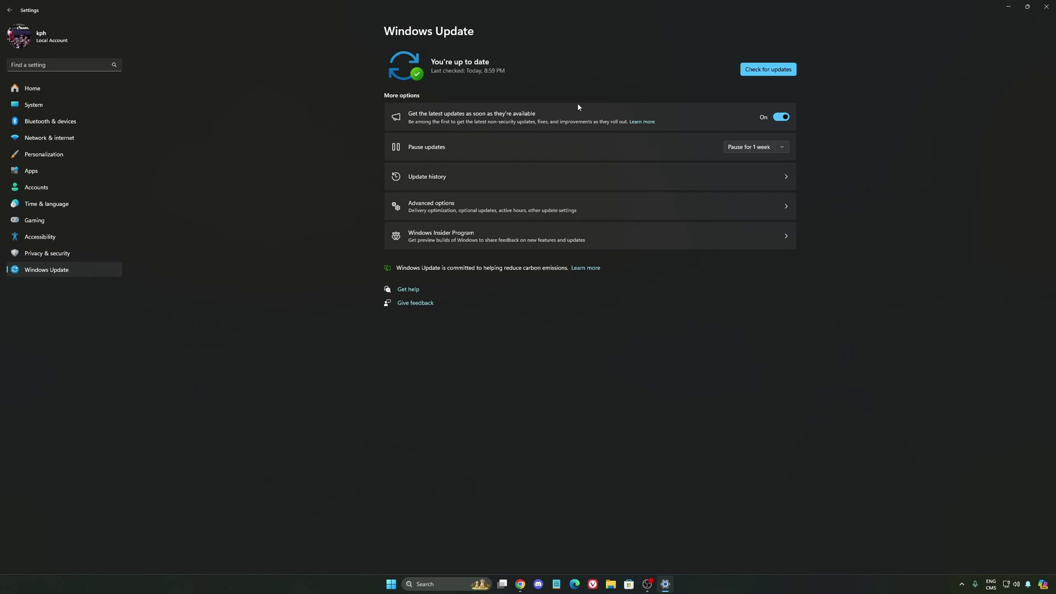
click(1046, 6)
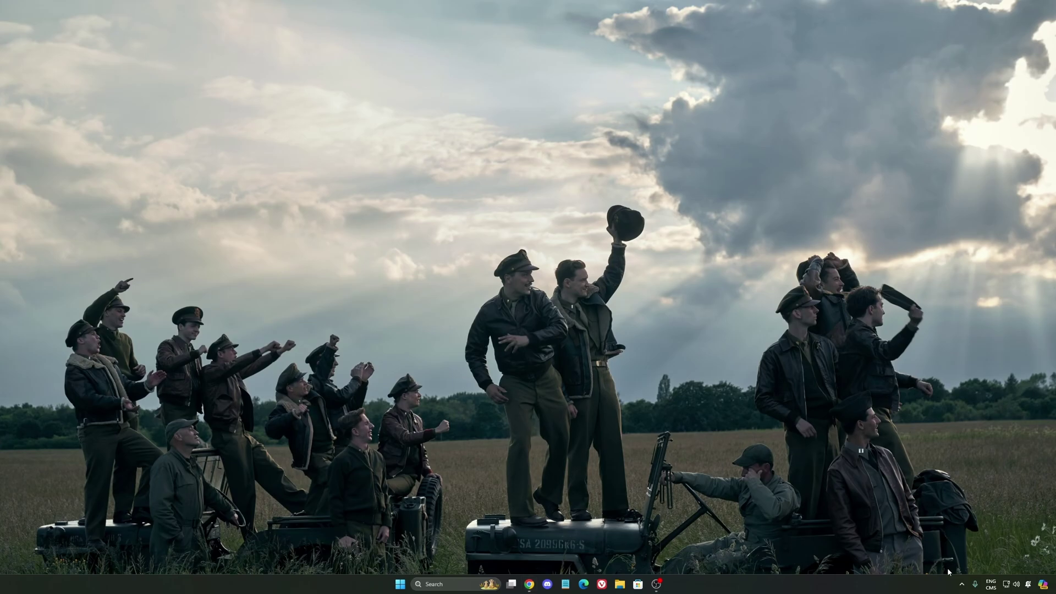
Step: Switch to the NVIDIA app, turn off the NVIDIA overlay in its features settings, and minimize the app
click(961, 587)
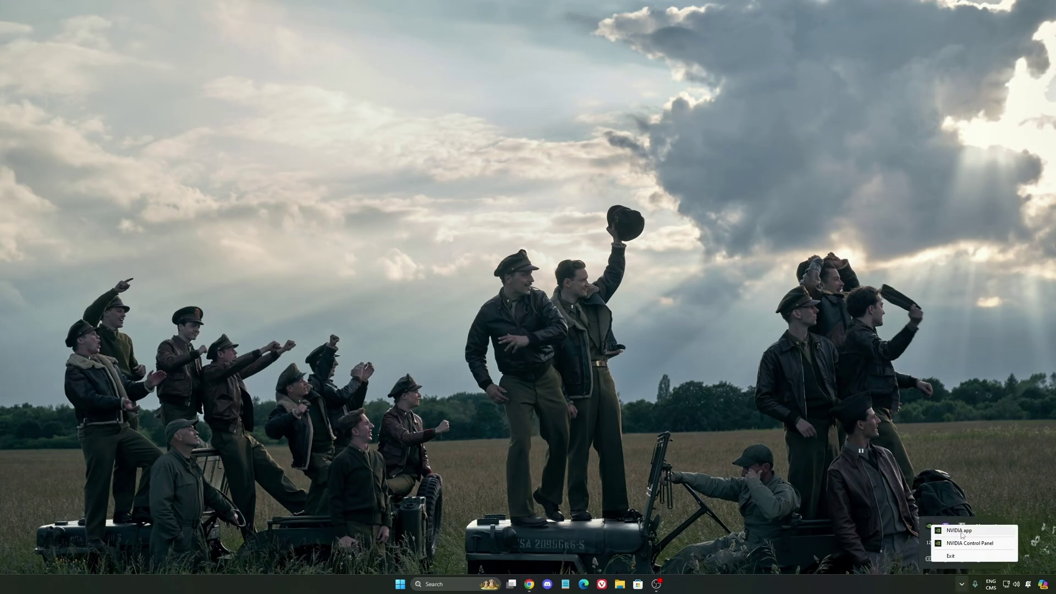
click(929, 526)
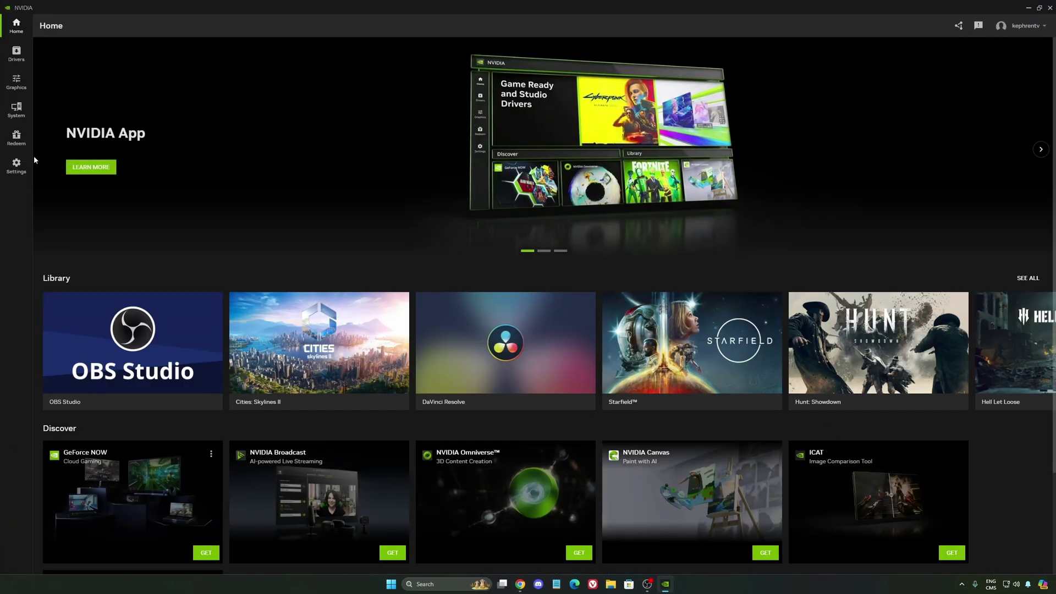
click(17, 84)
click(17, 165)
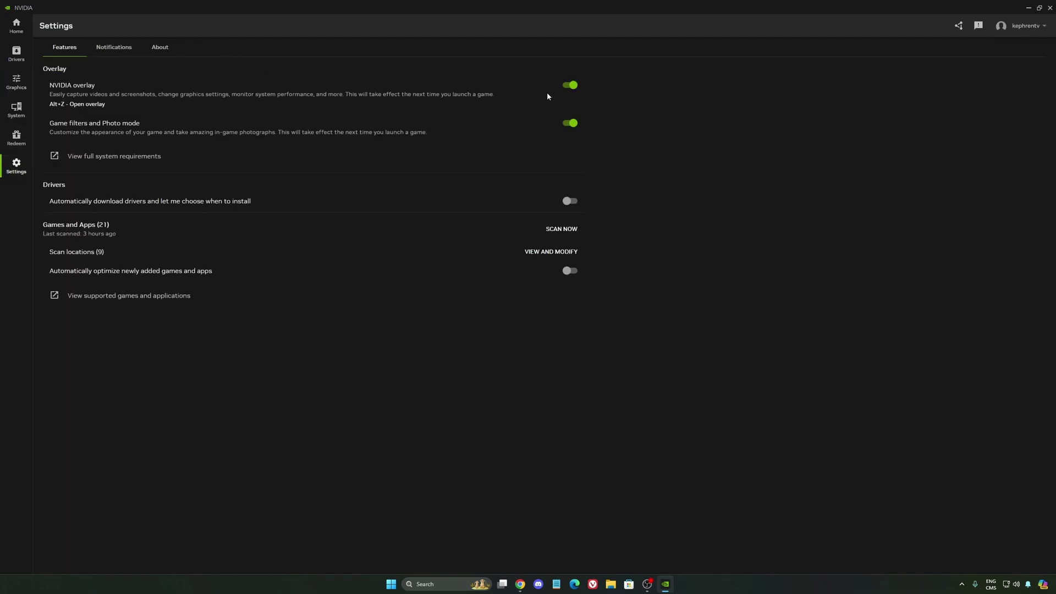
click(571, 88)
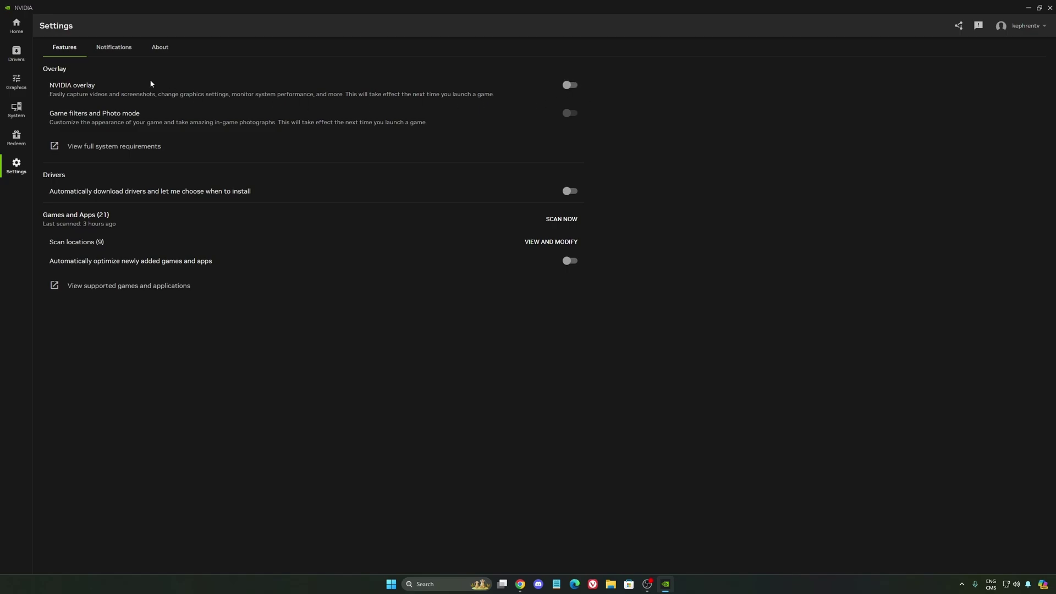
click(1026, 10)
Step: Switch to the NVIDIA Control Panel and set the global 3D Power management mode to Normal
click(962, 584)
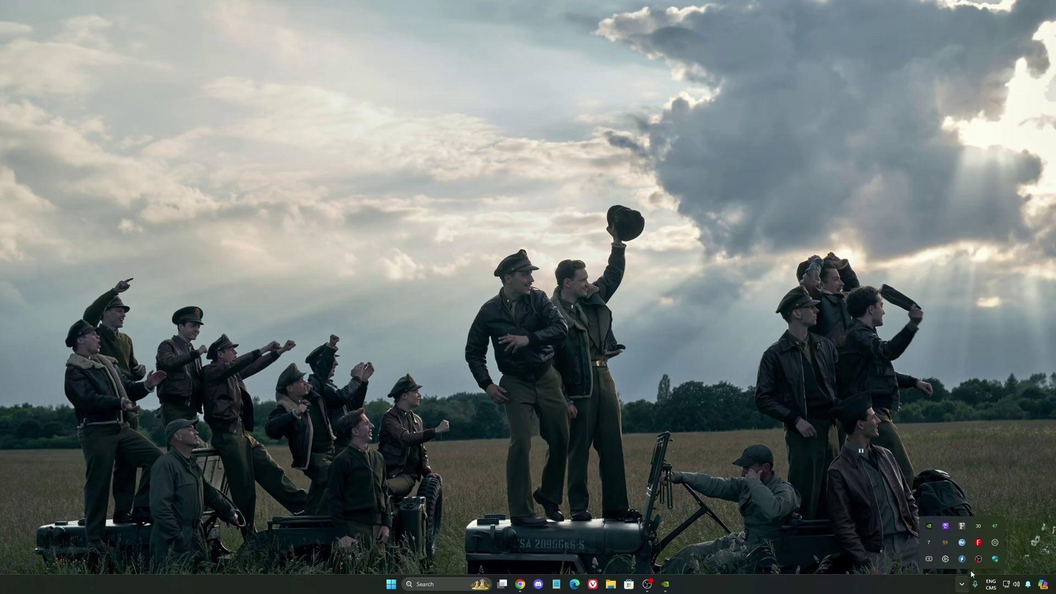
click(843, 349)
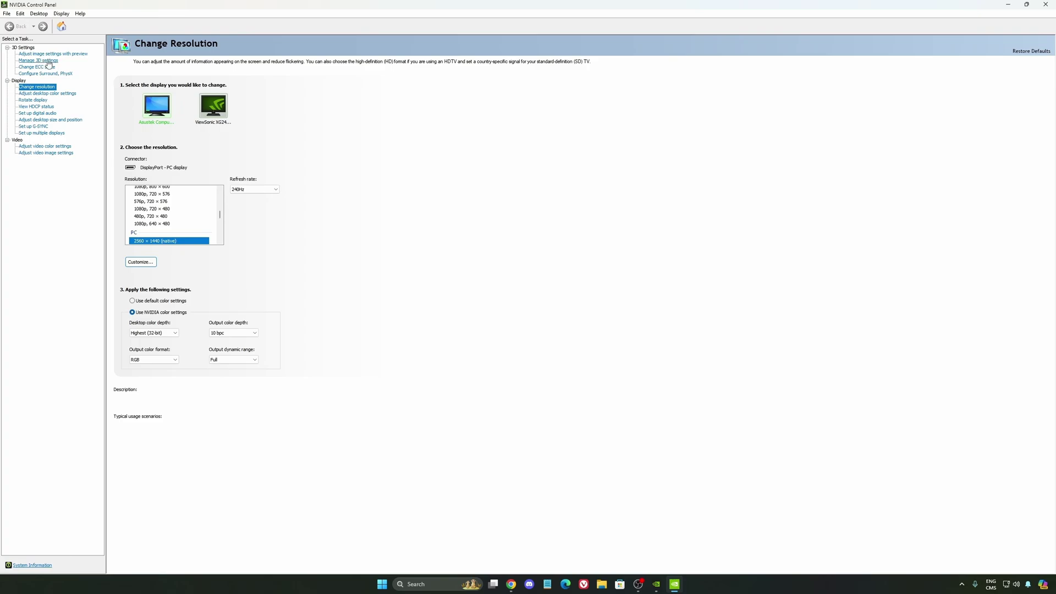
click(39, 61)
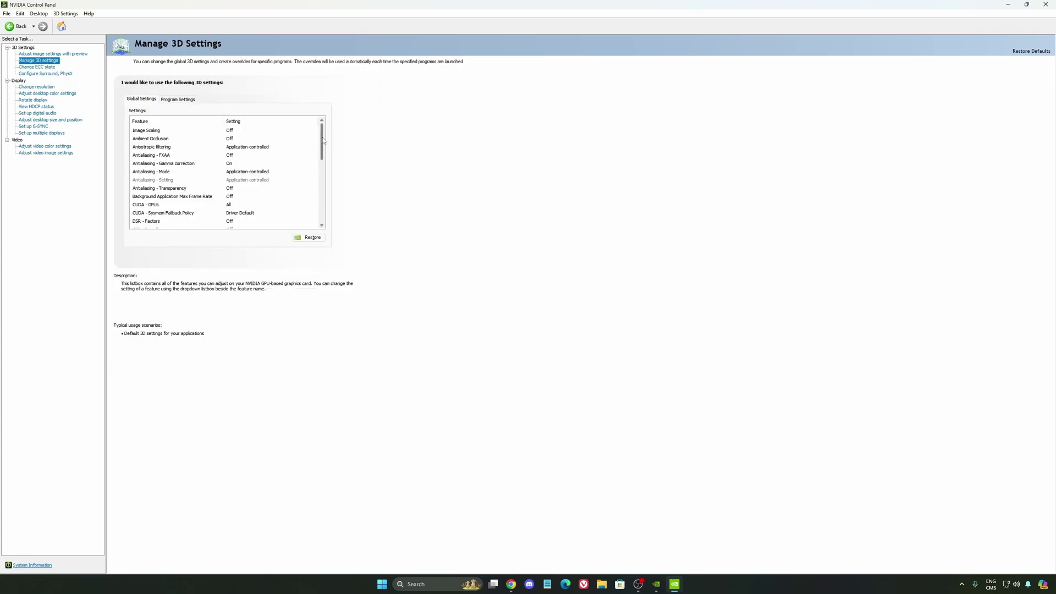
drag(322, 139, 322, 159)
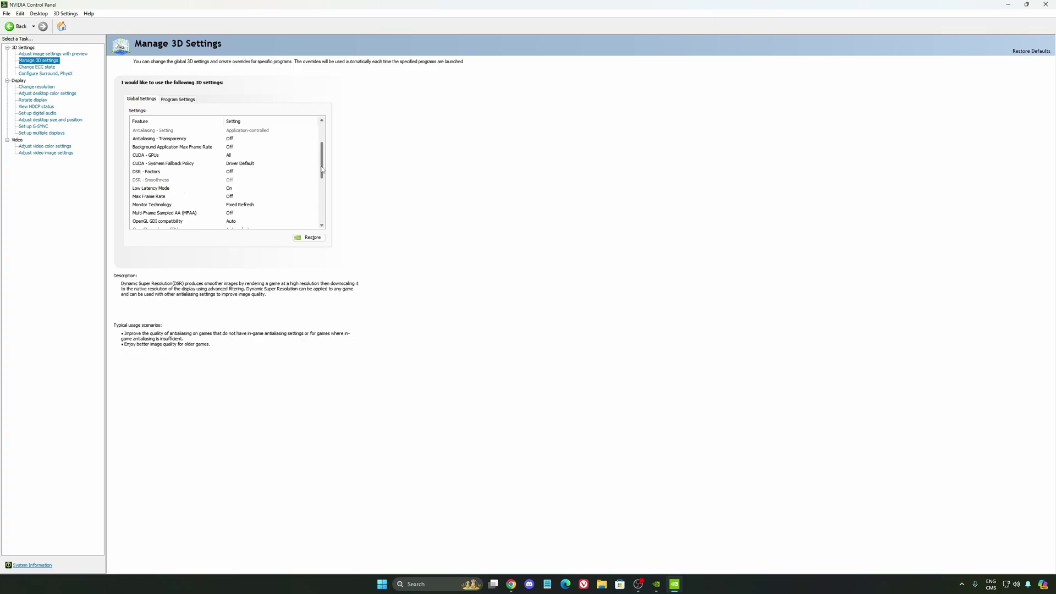
scroll(286, 165, down, 3)
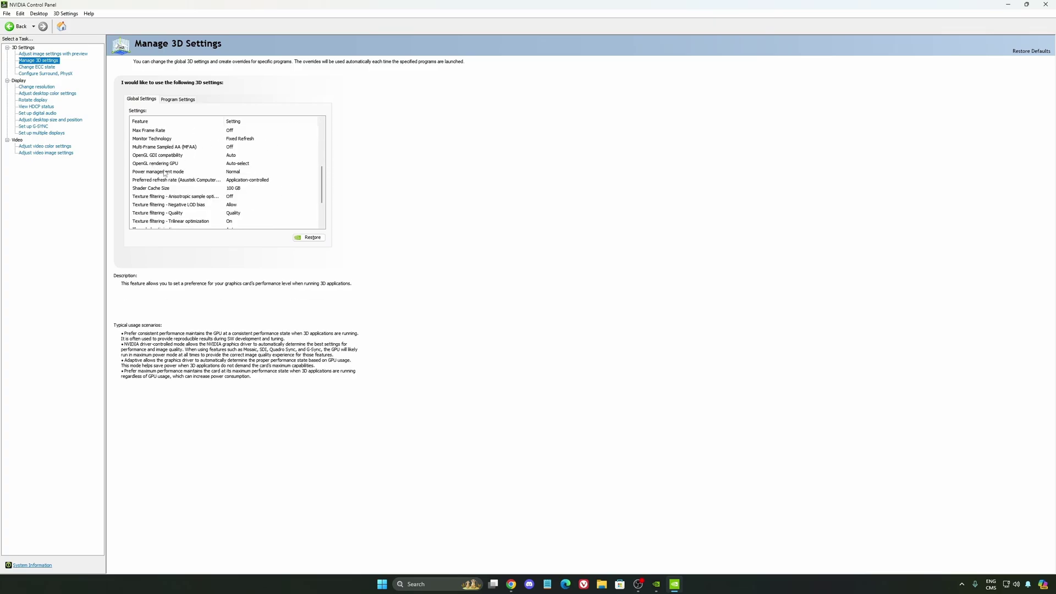
click(237, 174)
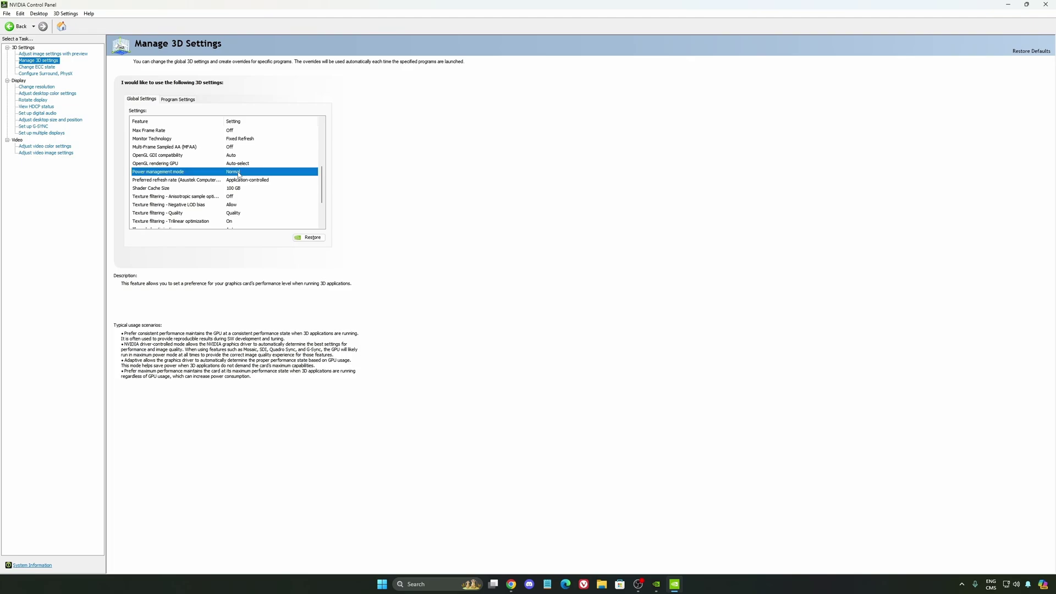
click(237, 173)
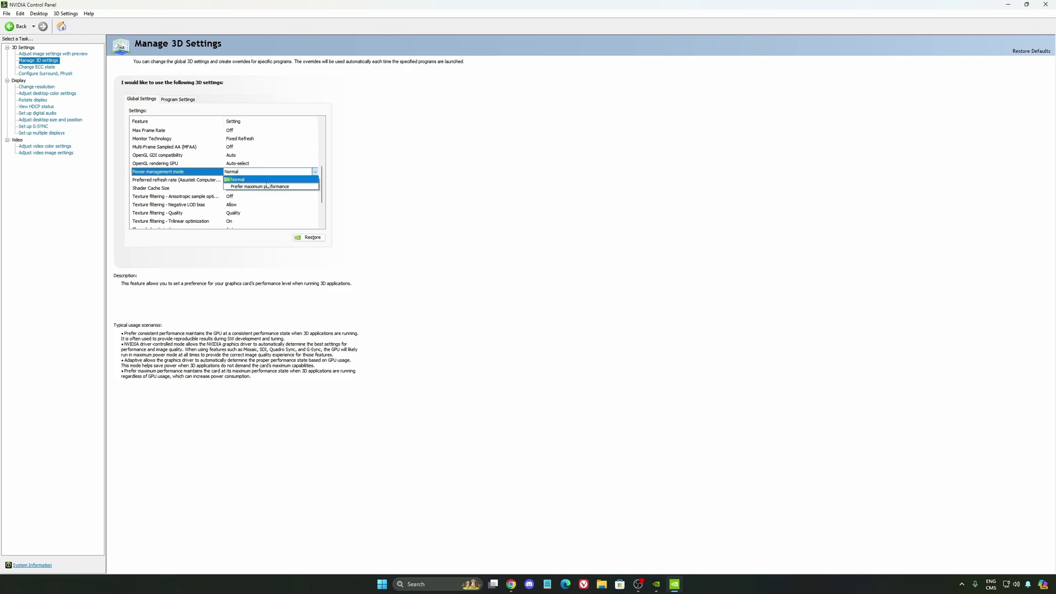
click(239, 179)
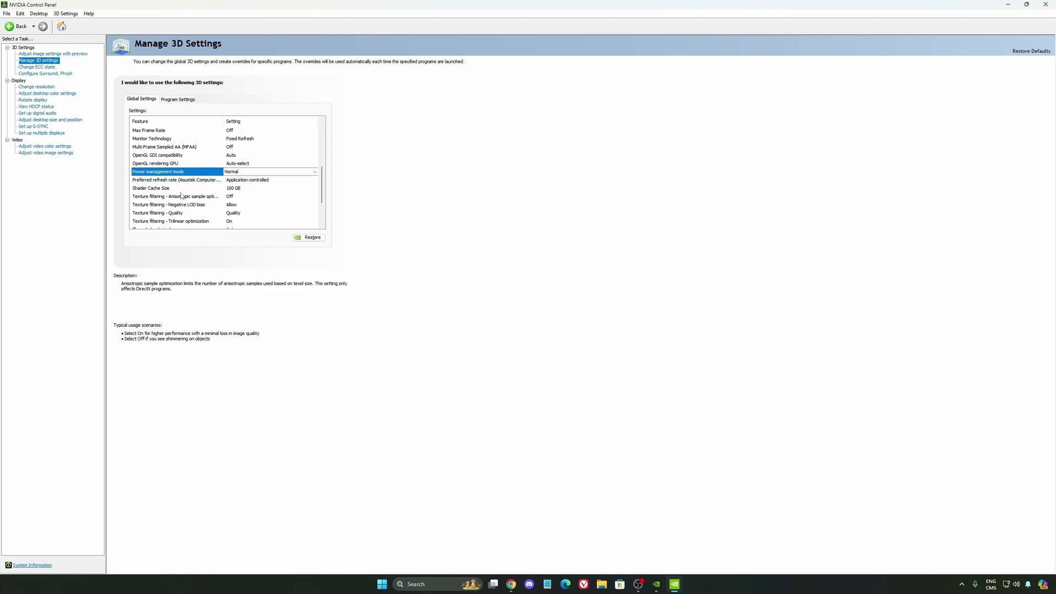
Step: Review the available Shader Cache Size options in the global 3D settings without choosing a different size
click(252, 189)
click(252, 190)
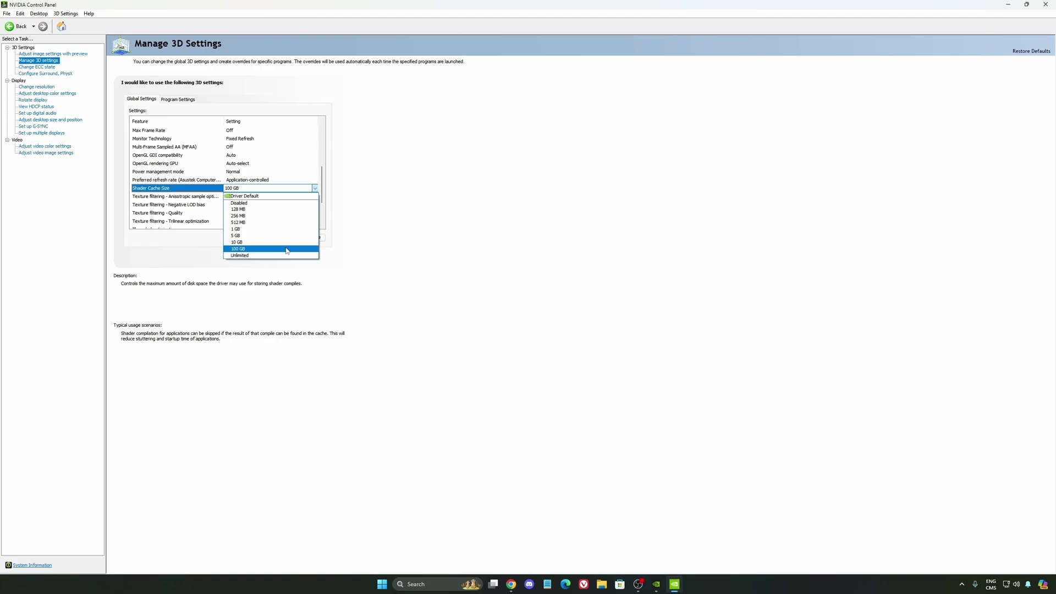
click(429, 254)
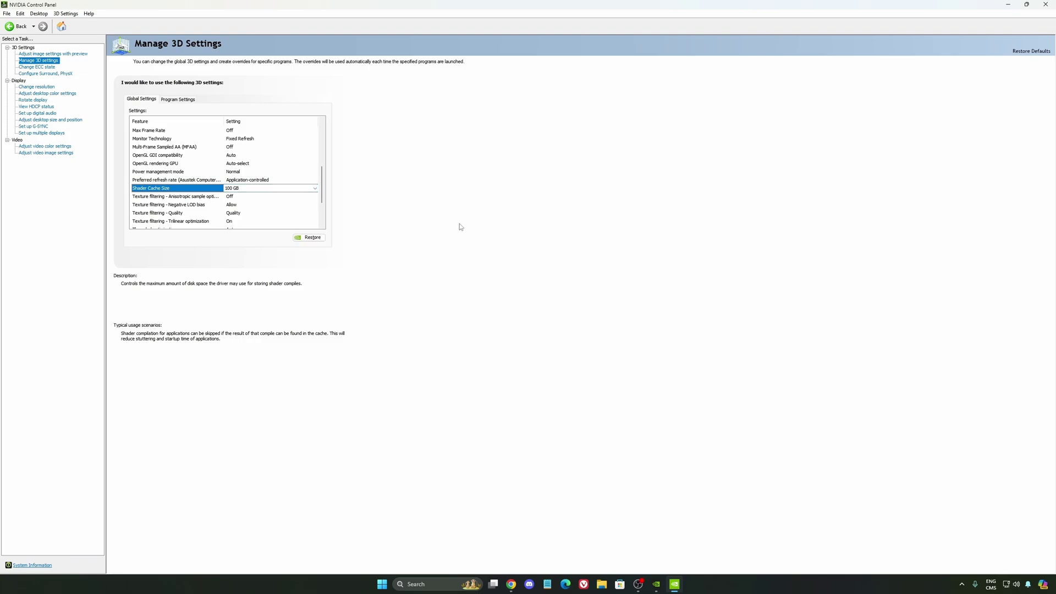
Step: Review the main display's available refresh rates without choosing a different one, and open the G-SYNC setup page
click(36, 86)
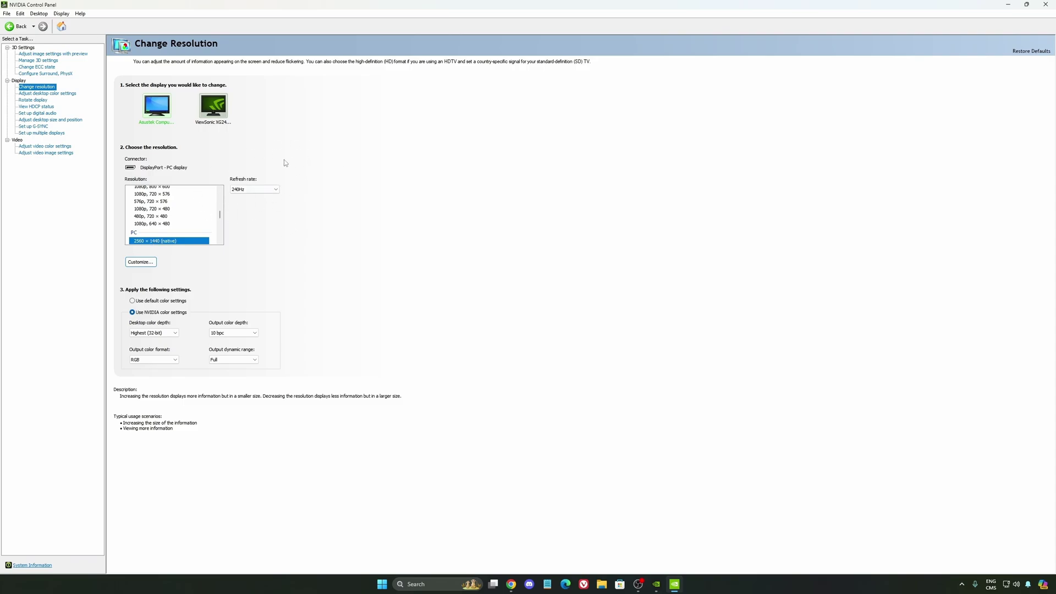
click(253, 191)
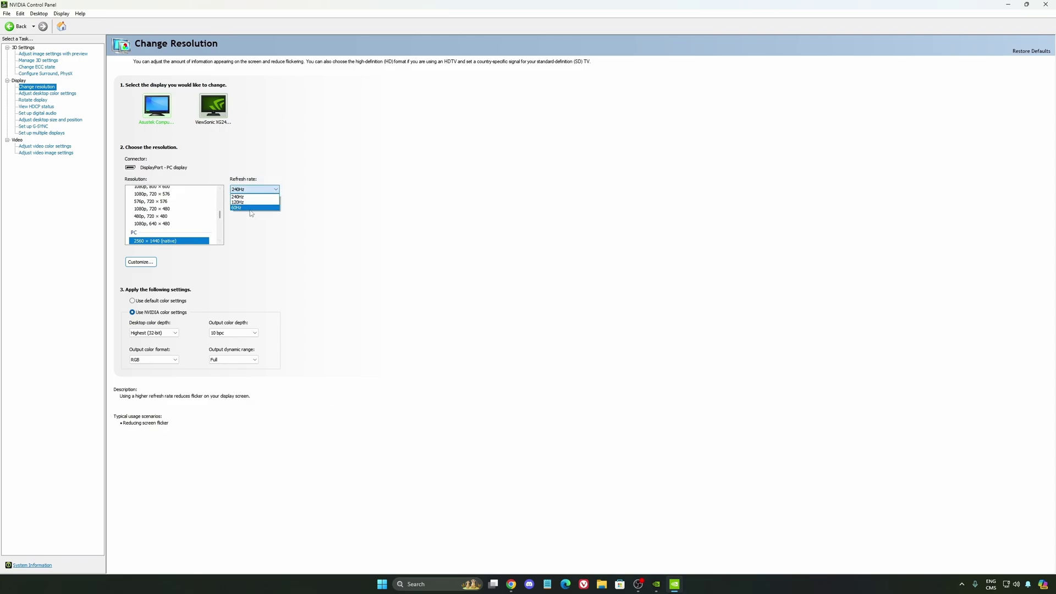
click(345, 197)
click(248, 191)
click(367, 196)
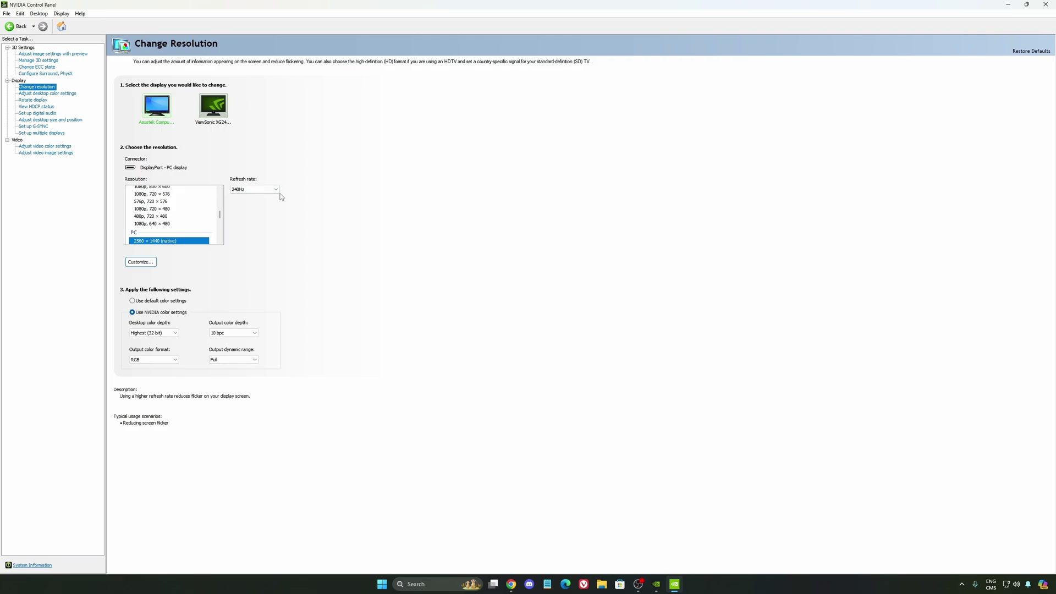
click(34, 127)
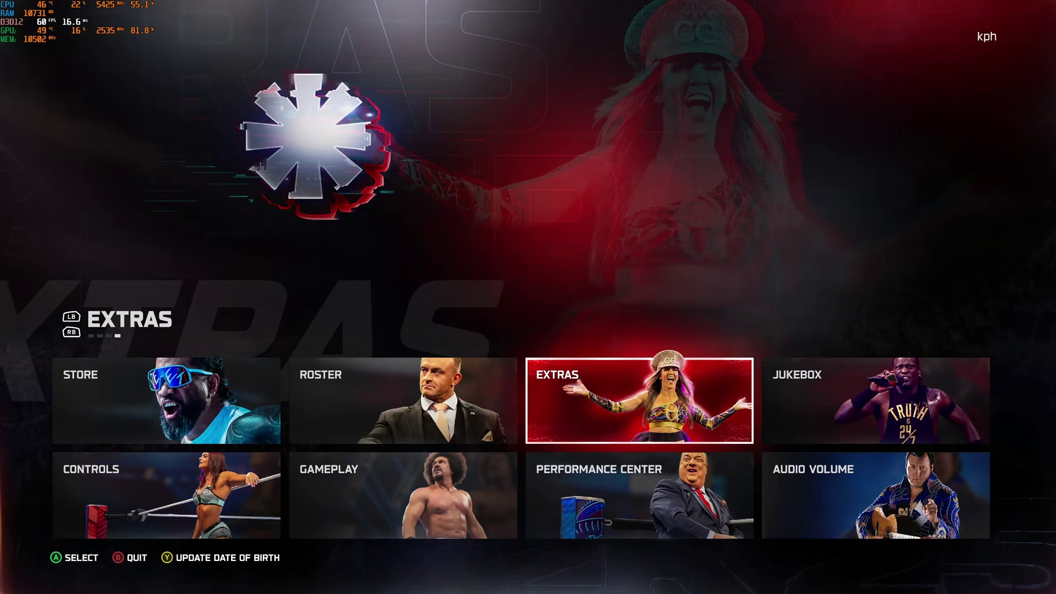
Step: In the WWE game, open the Graphics Settings from the Extras section
key(Left)
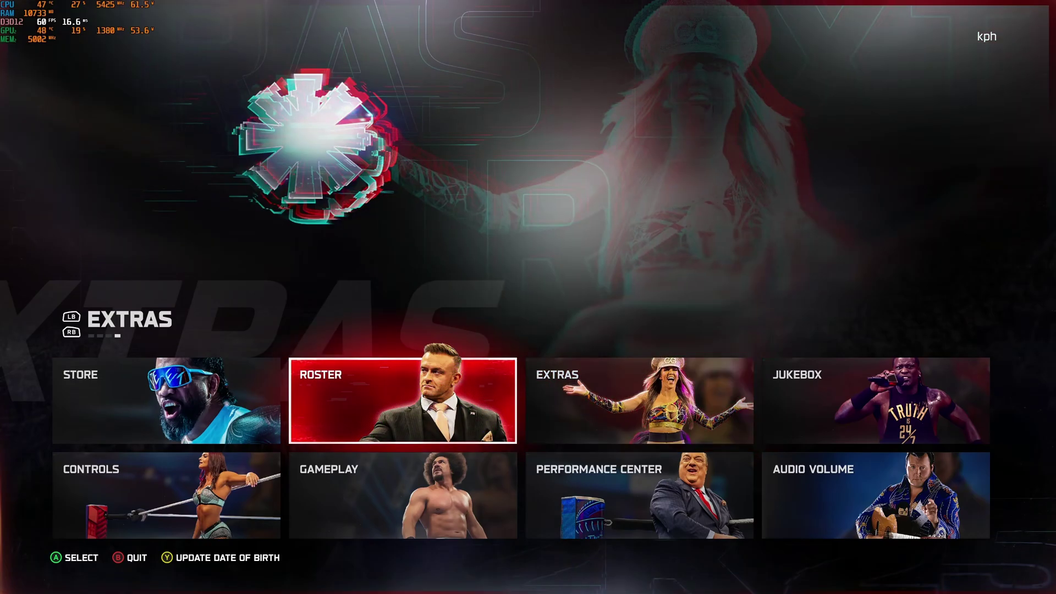
key(Right)
key(Left)
key(Right)
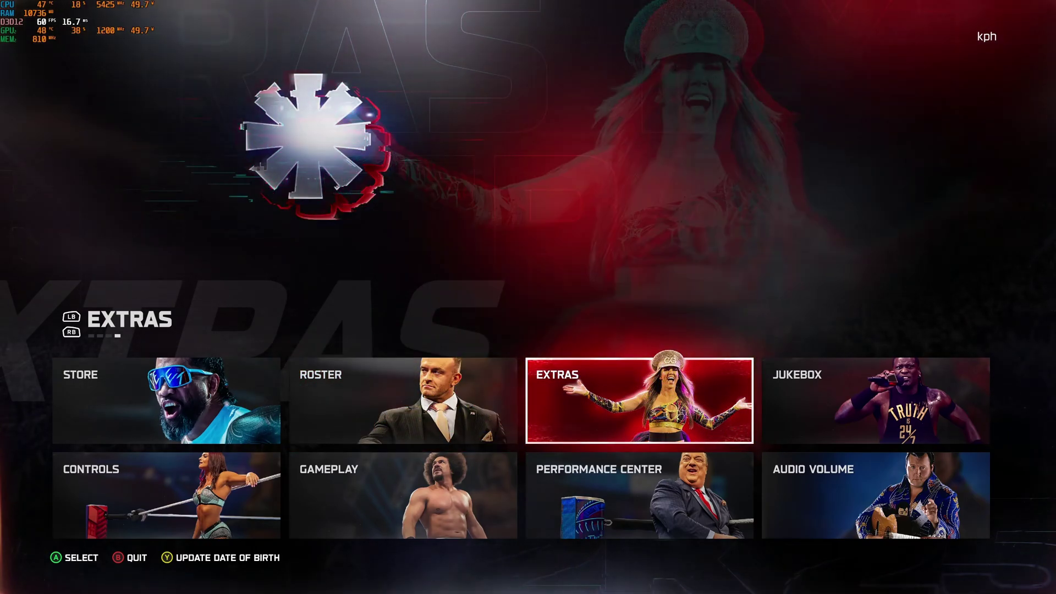
key(Return)
key(Right)
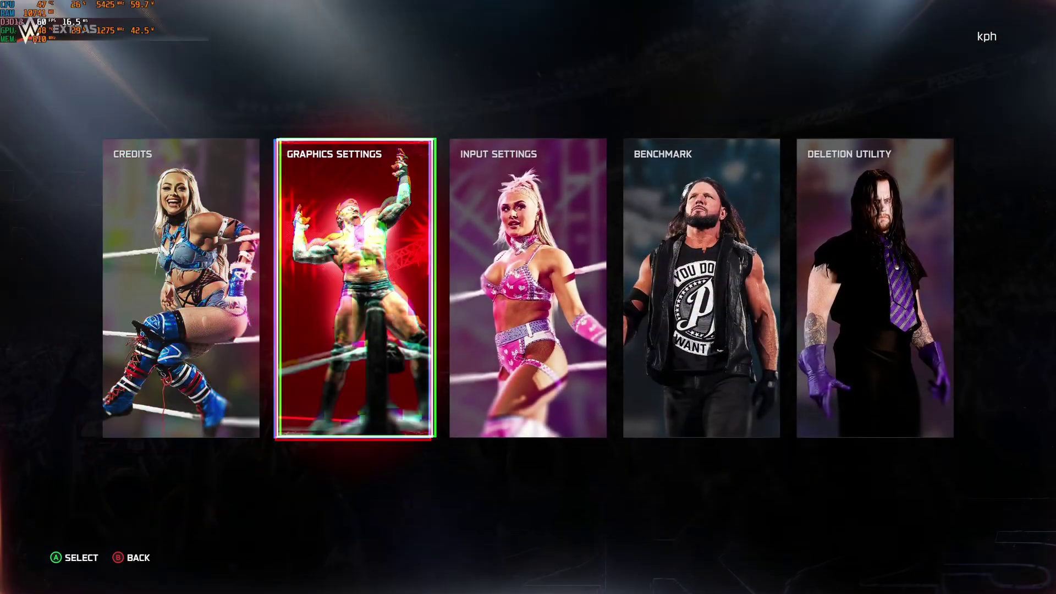
key(Return)
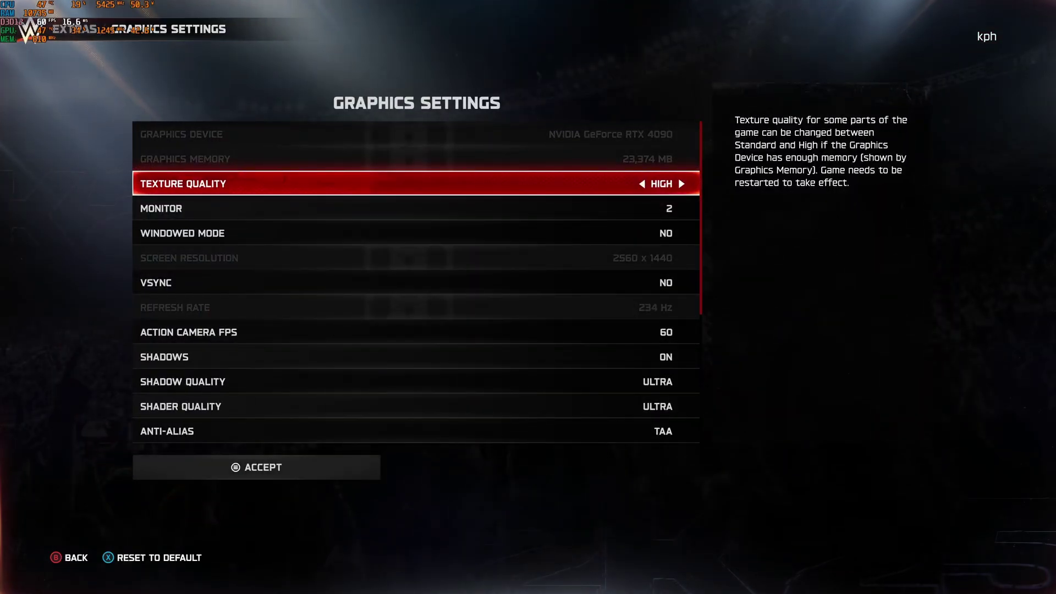
Step: Compare the Standard and High options for Texture Quality, leaving it on High
key(Left)
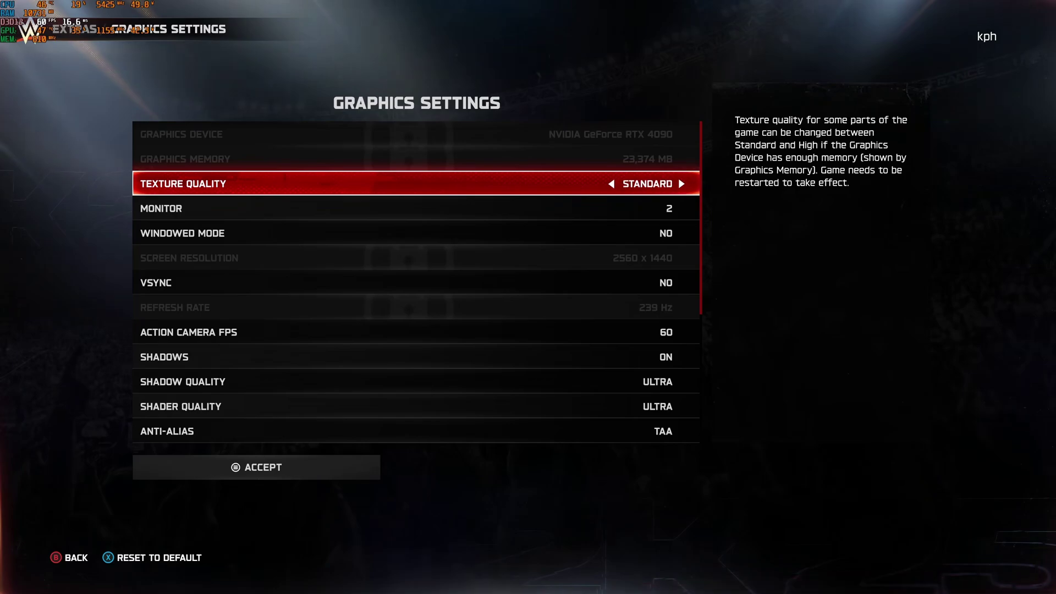
key(Right)
key(Left)
key(Right)
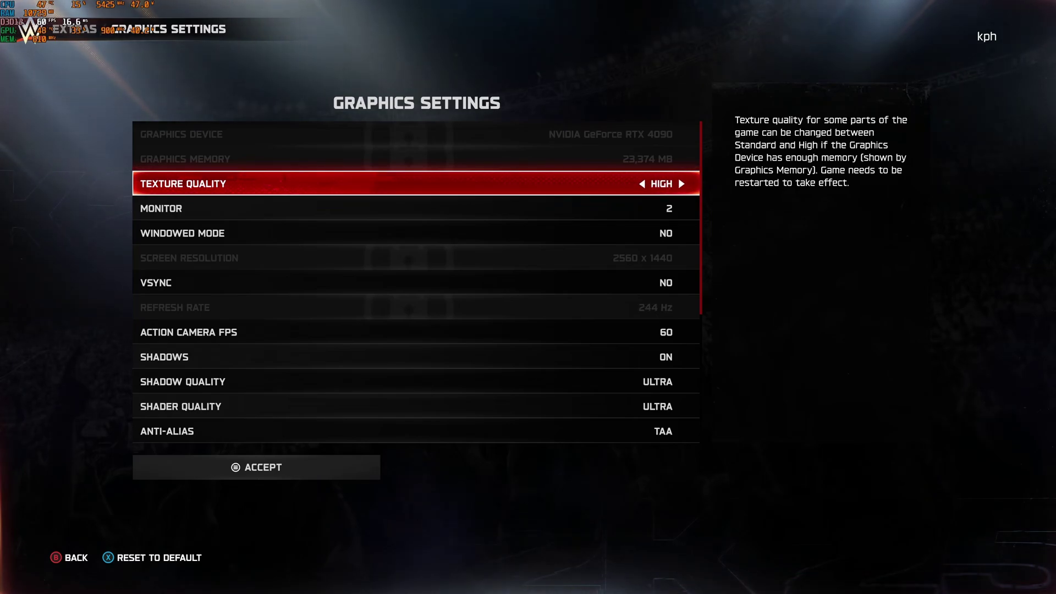
key(Left)
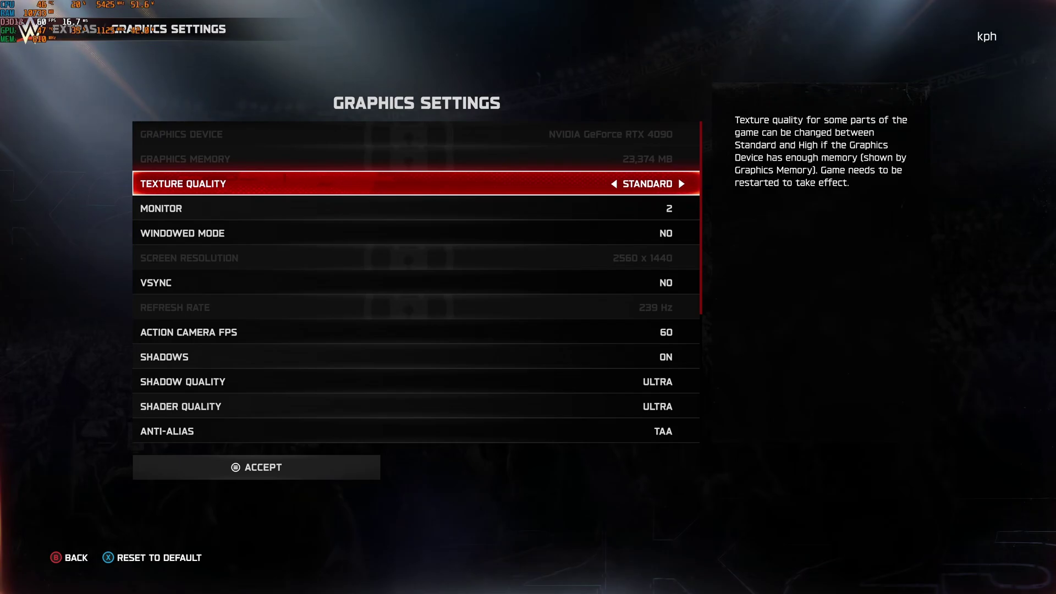
key(Right)
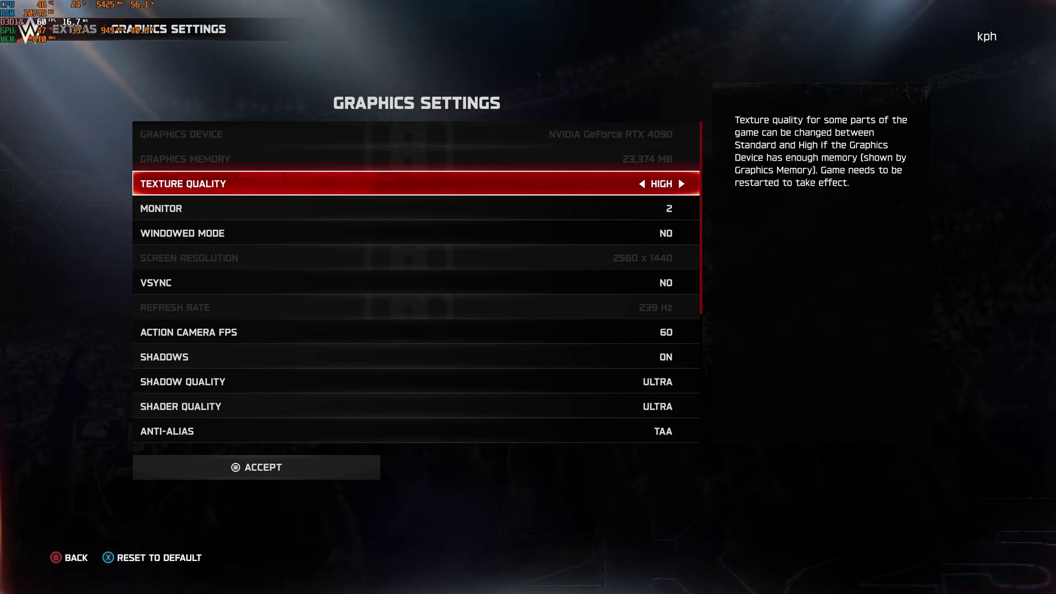
Step: Review the Windowed Mode and VSync settings, and check the Action Camera FPS options, leaving it on 60
key(Down)
key(Down)
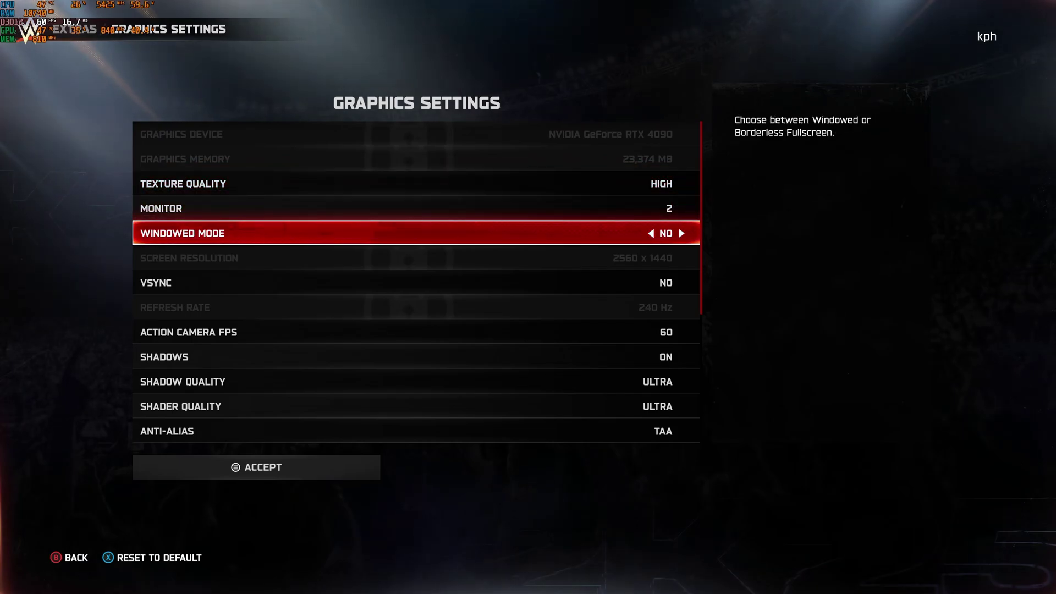
key(Down)
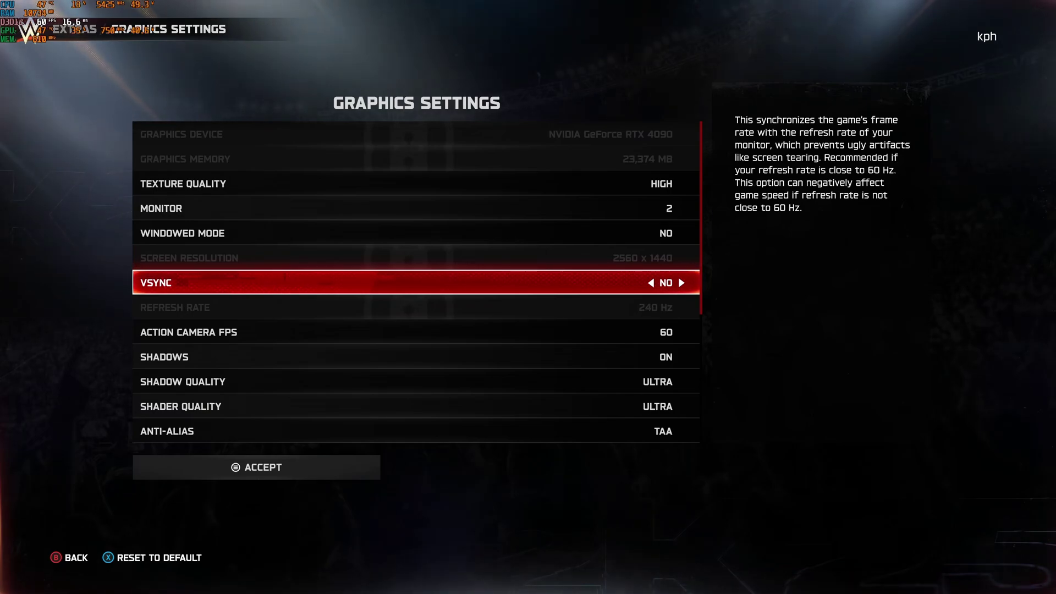
click(405, 333)
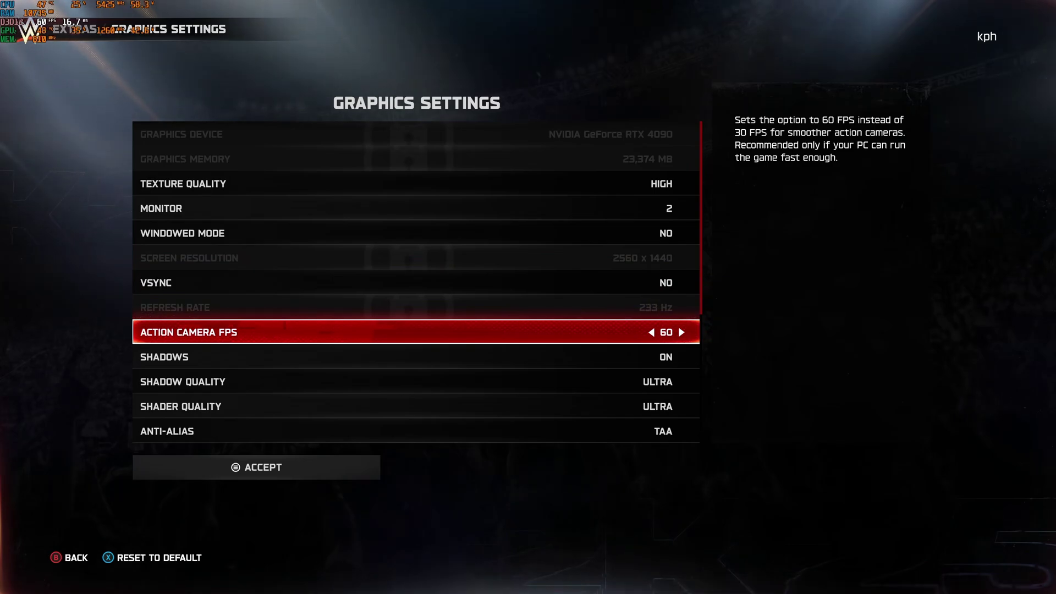
key(Left)
key(Right)
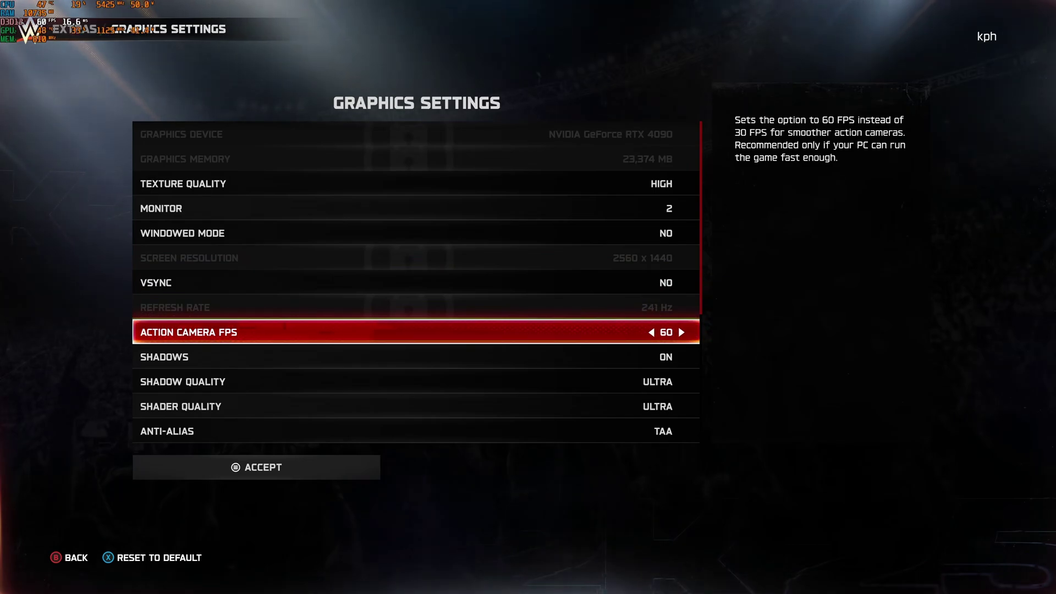